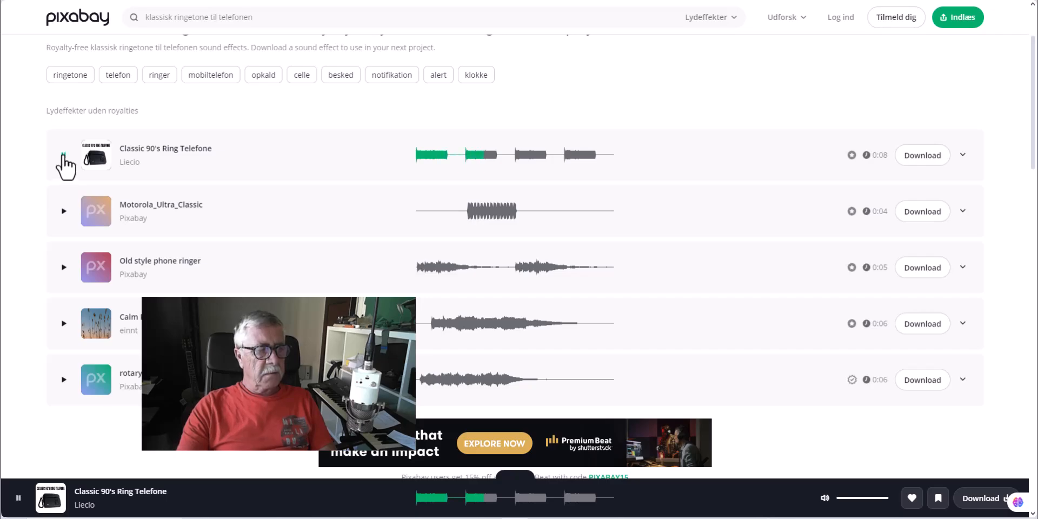
Preview the Motorola_Ultra_Classic, Old style phone ringer and fourth-listed ringtone sounds in the search results
left_click(64, 211)
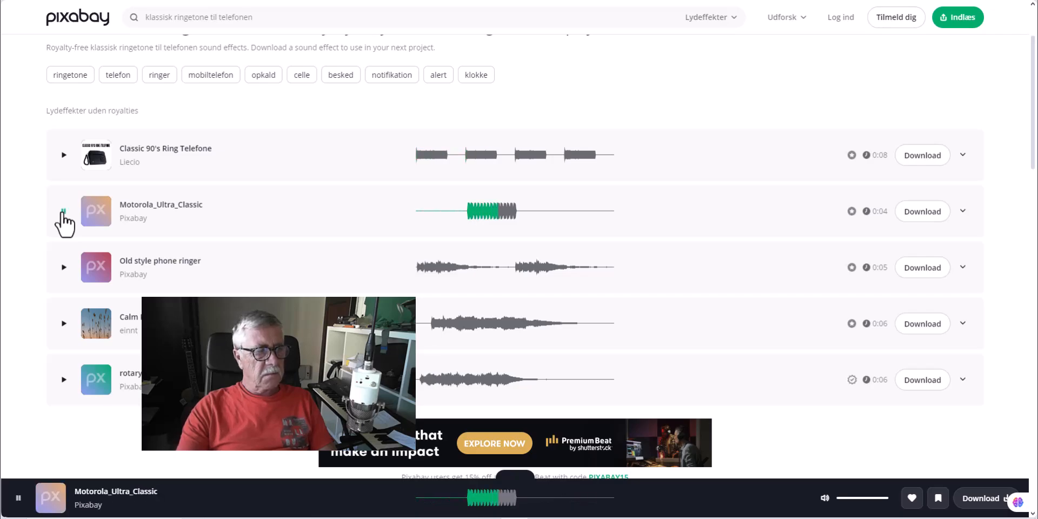
left_click(63, 268)
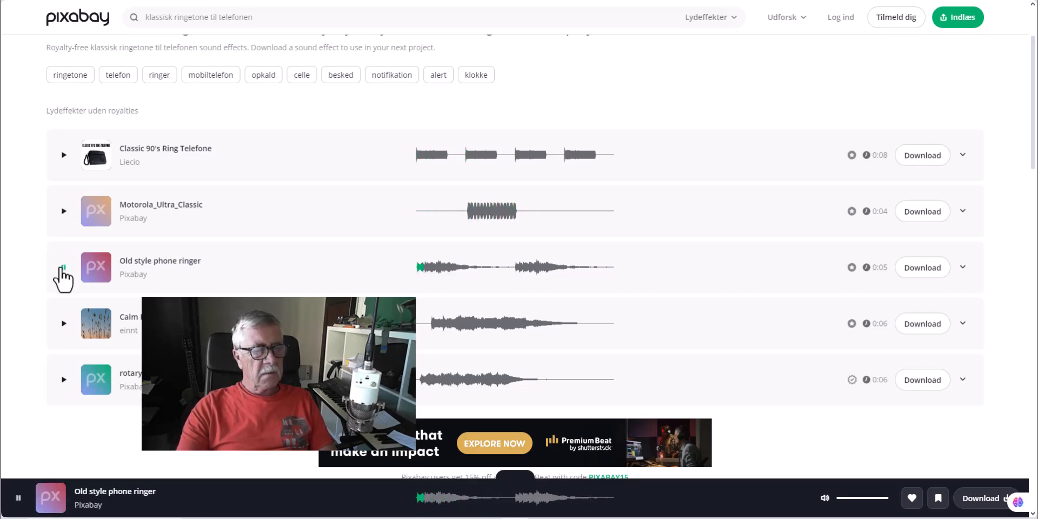
left_click(63, 267)
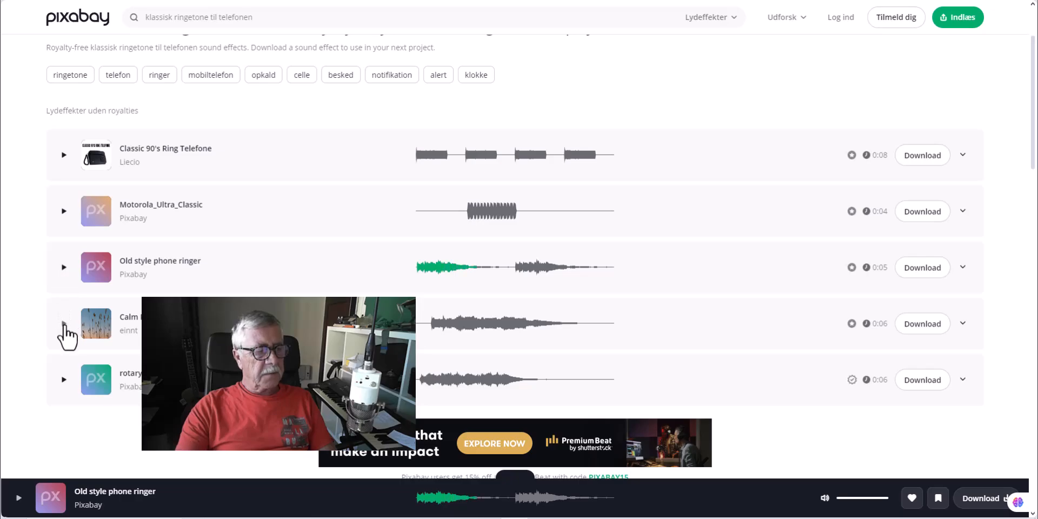
left_click(63, 323)
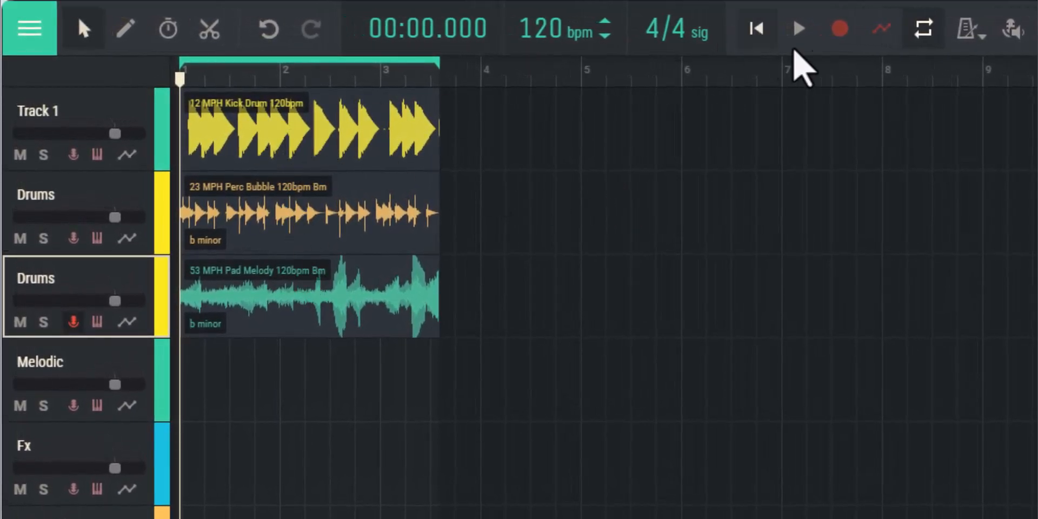
Switch to Amped Studio, play the existing three-track arrangement, and delete its kick, percussion and pad clips
left_click(799, 30)
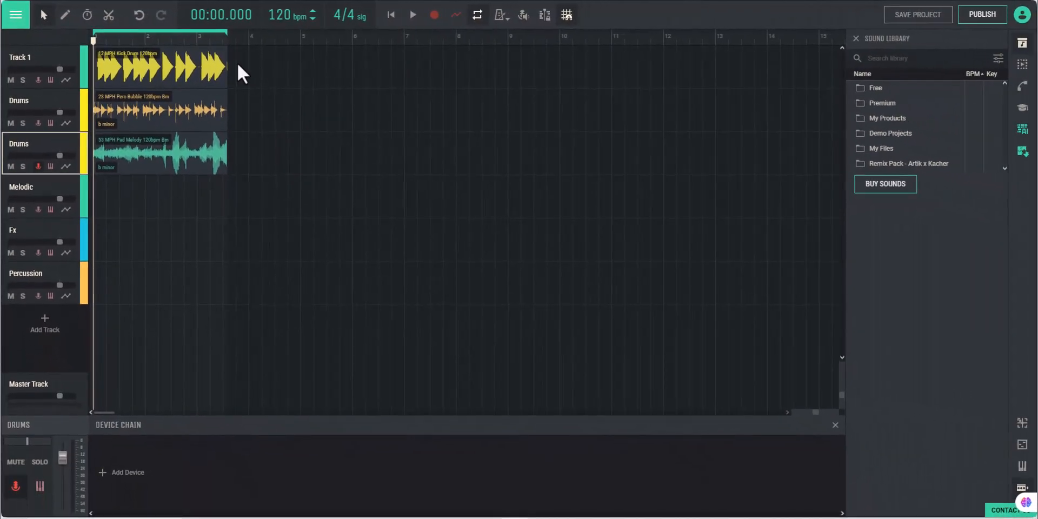
left_click_drag(232, 110, 193, 150)
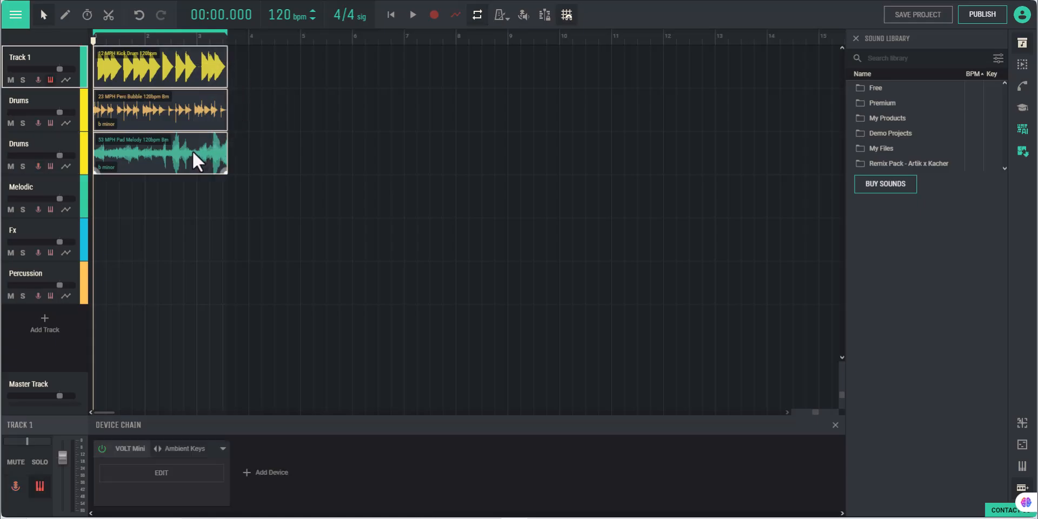
key("Delete")
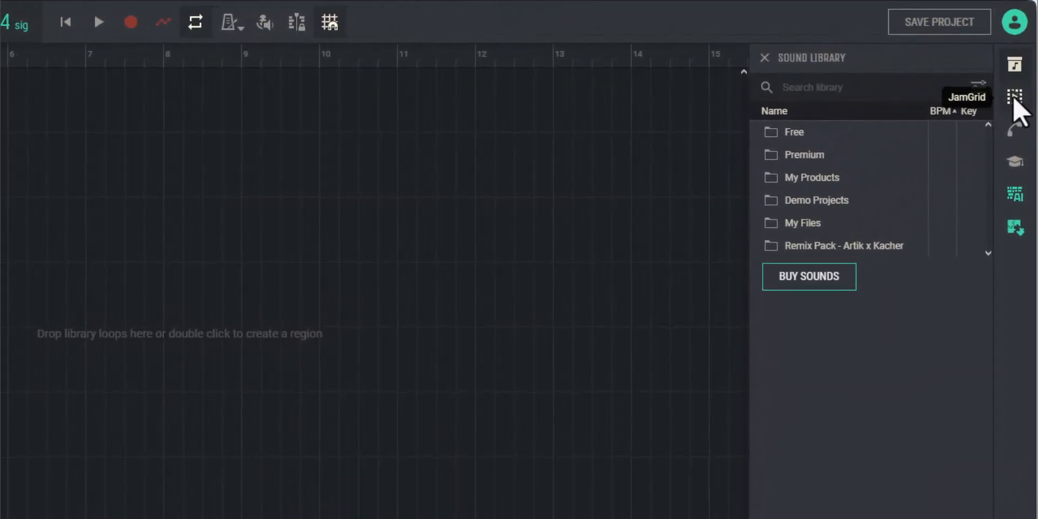
Open the JamGrid and review its available presets, keeping 120 bpm - Microprocessor House
left_click(1014, 98)
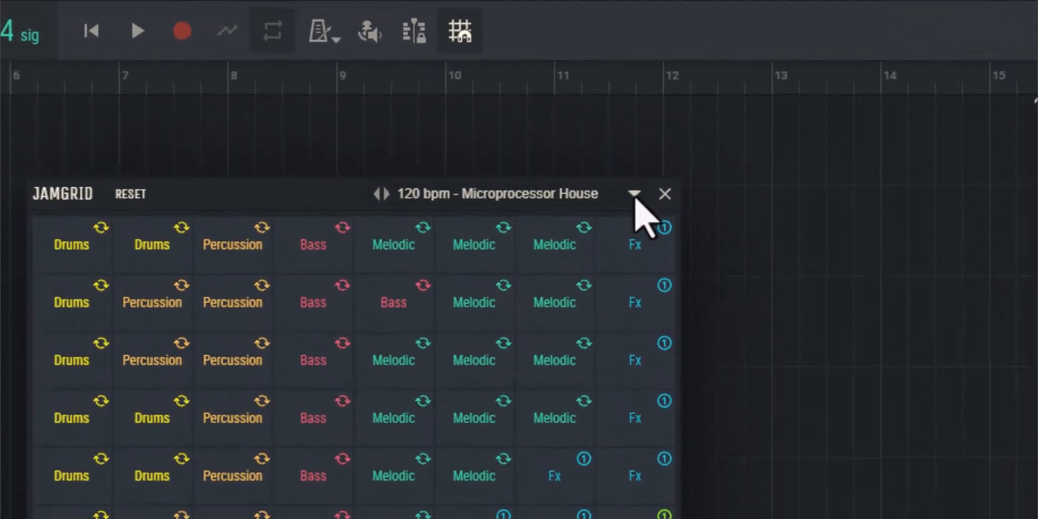
left_click(468, 143)
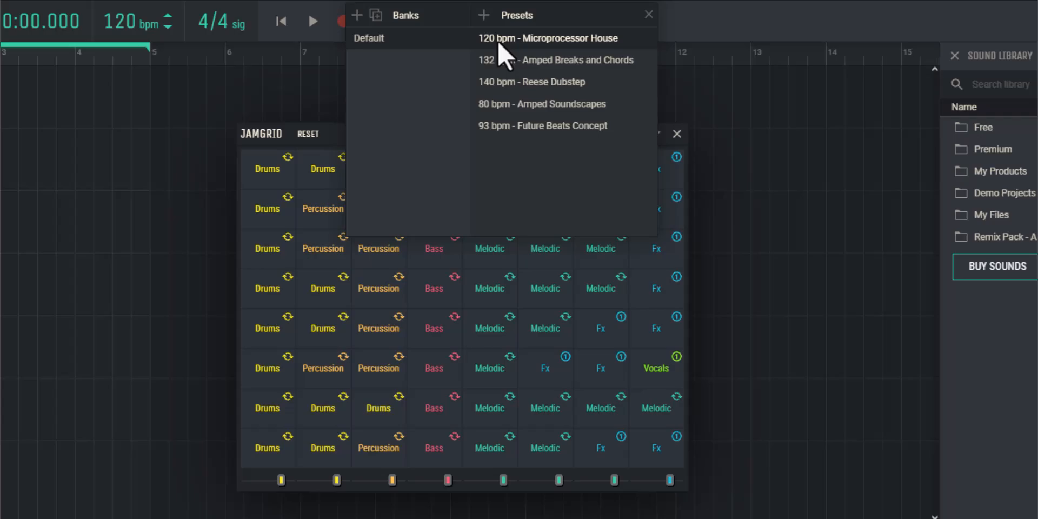
left_click(726, 112)
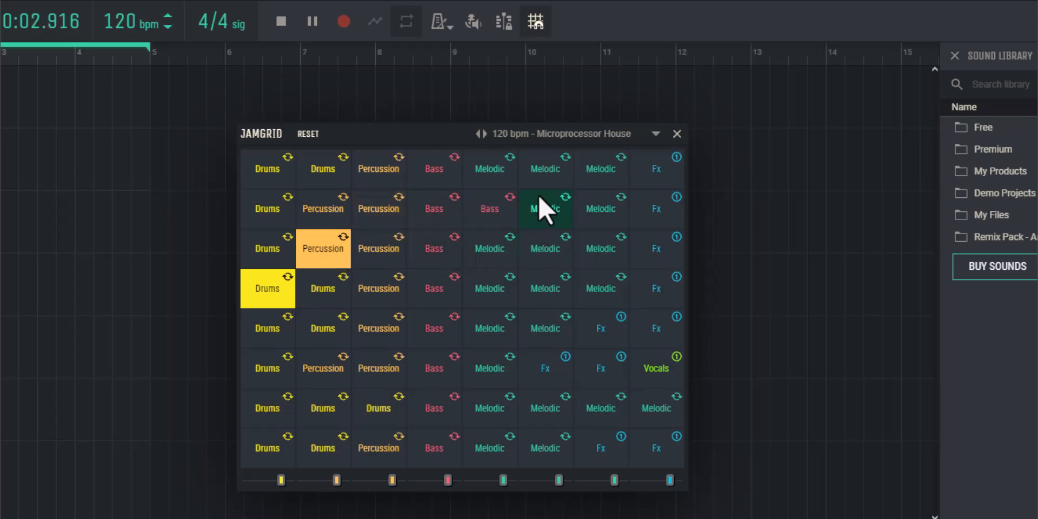
Audition Melodic loops in the JamGrid's sixth column, keep the fifth-column, fourth-row Melodic loop playing instead, and trigger the first-row Fx
left_click(540, 169)
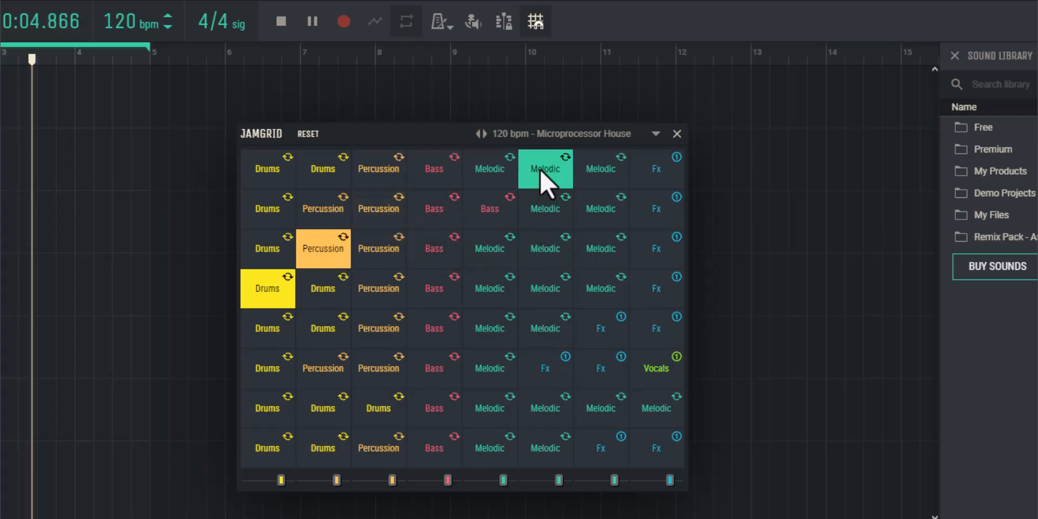
left_click(536, 203)
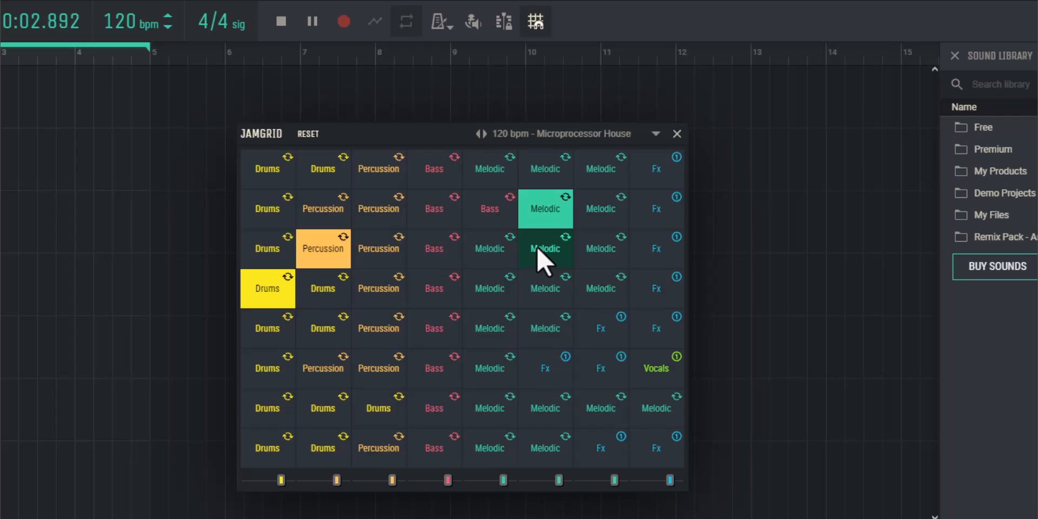
left_click(543, 290)
left_click(498, 291)
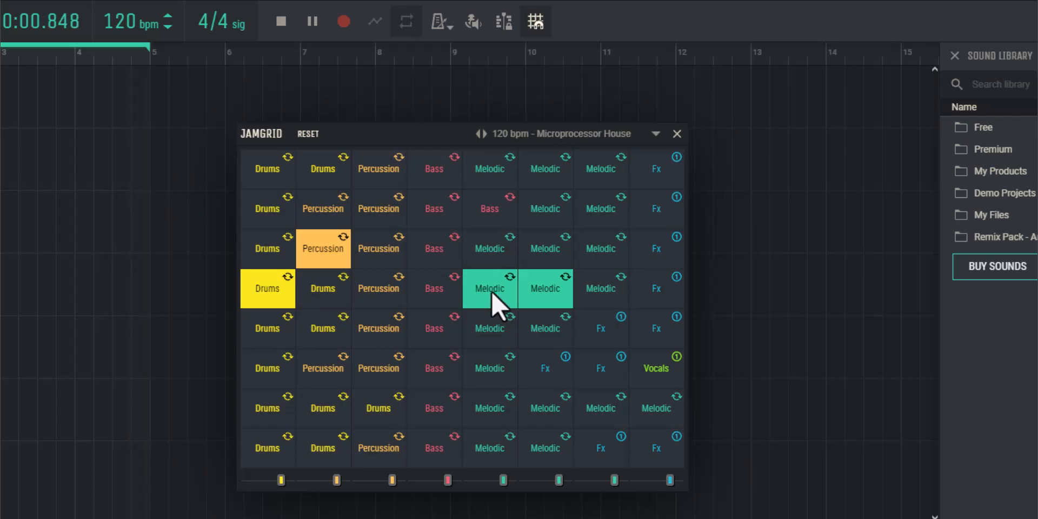
left_click(532, 288)
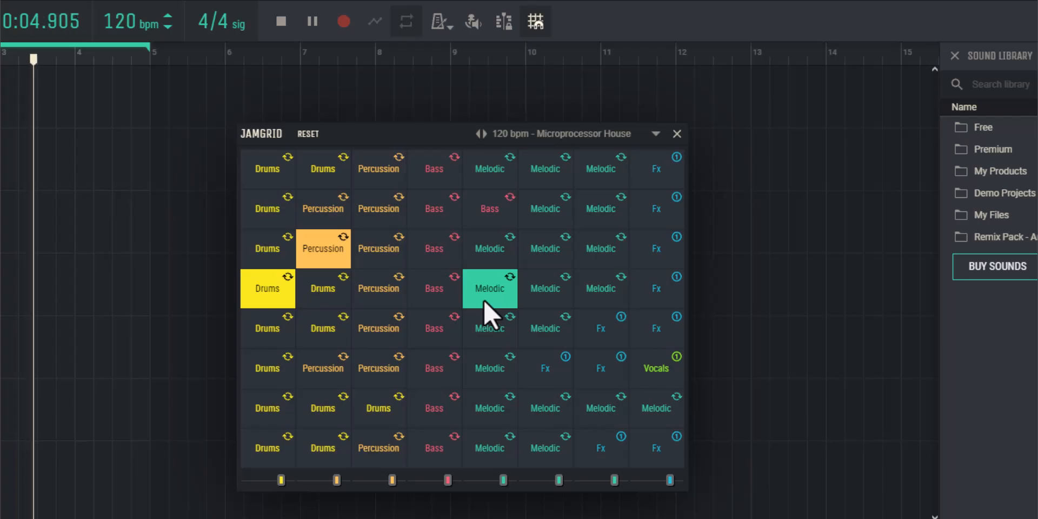
left_click(654, 169)
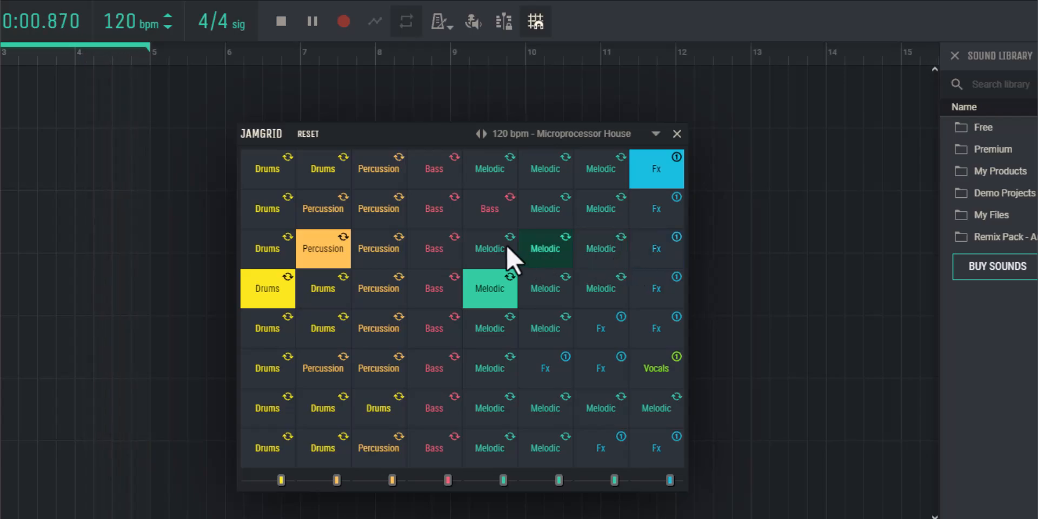
Record the playing JamGrid loops onto the tracks, stop the recording, and close the JamGrid
left_click(342, 22)
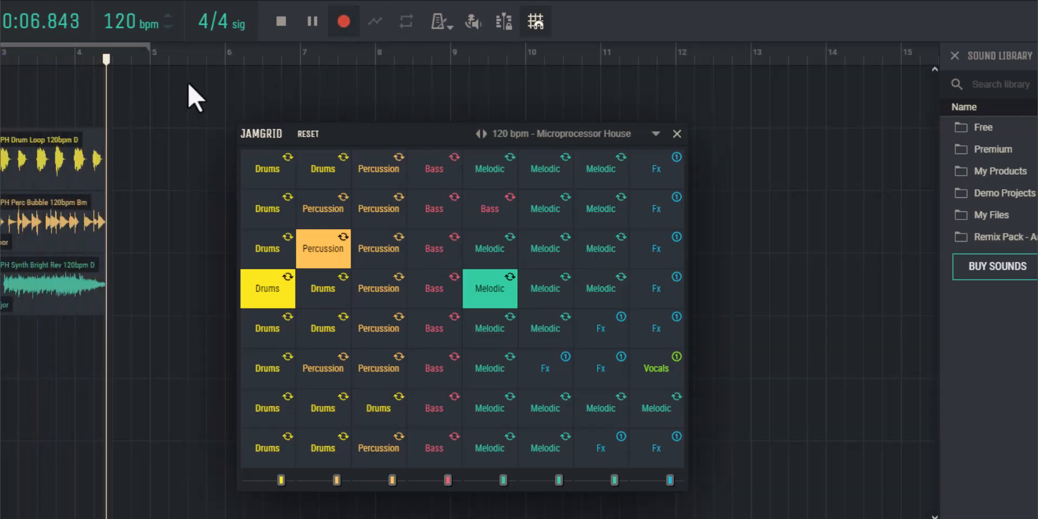
left_click(280, 22)
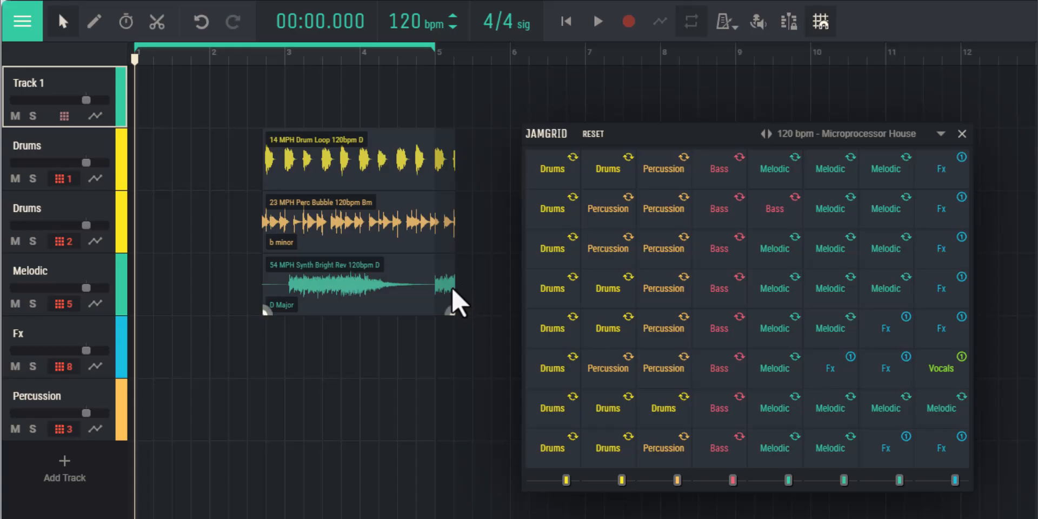
left_click(961, 134)
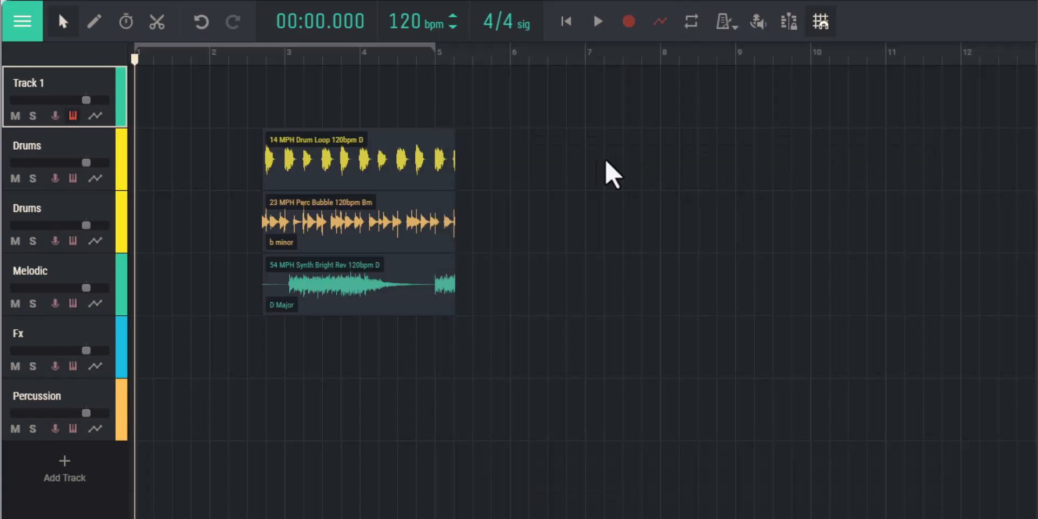
Trim the three recorded clips together to end at bar 5, and move them to bar 1 starting on Track 1
left_click_drag(465, 163, 391, 295)
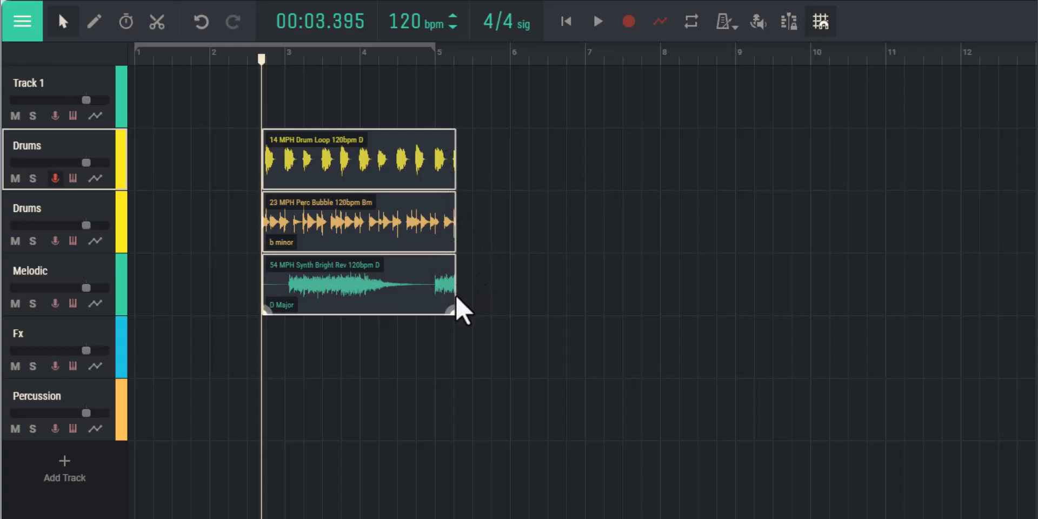
left_click_drag(454, 309, 436, 309)
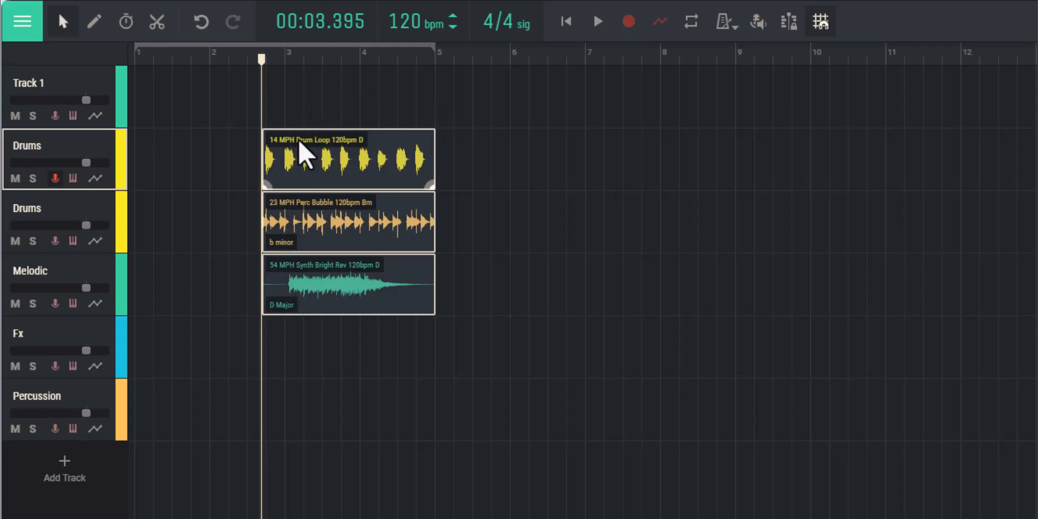
left_click_drag(319, 156, 169, 97)
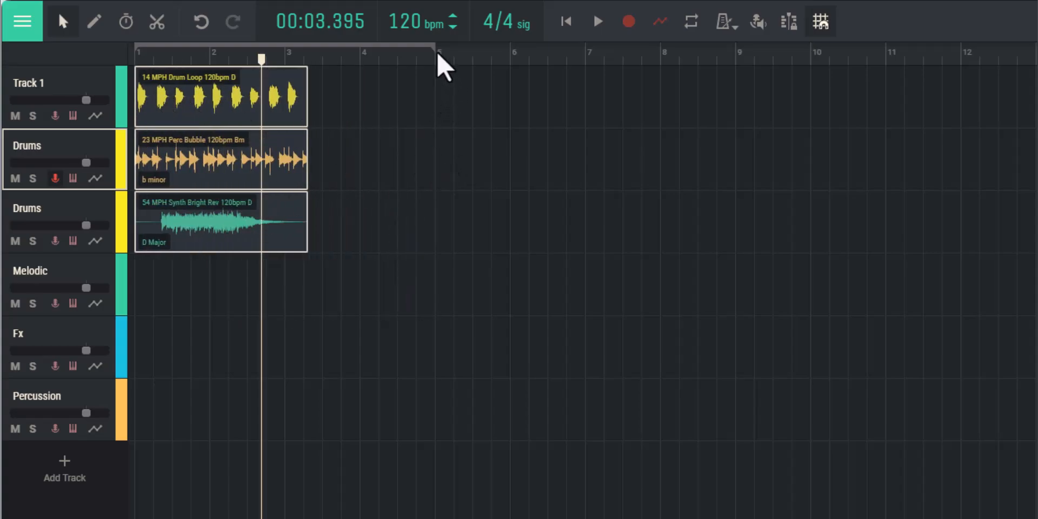
Shorten the loop range to end just before bar 4 and play the arrangement from the beginning with looping on
left_click_drag(431, 44, 336, 51)
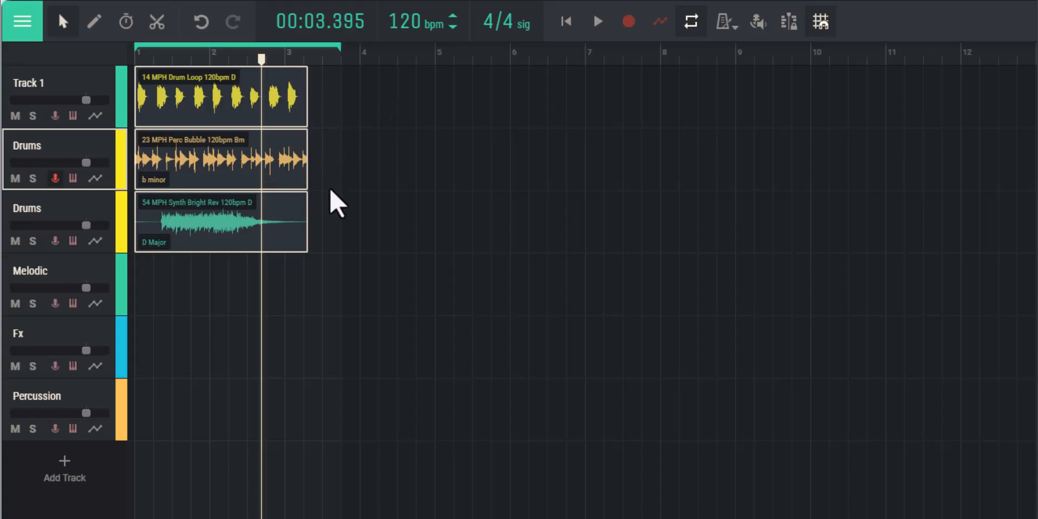
left_click(562, 23)
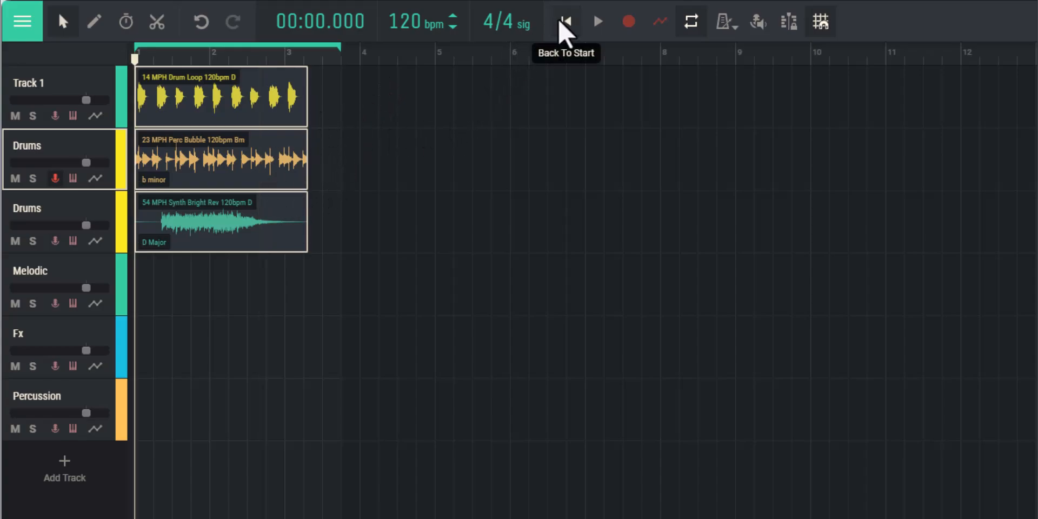
left_click(598, 24)
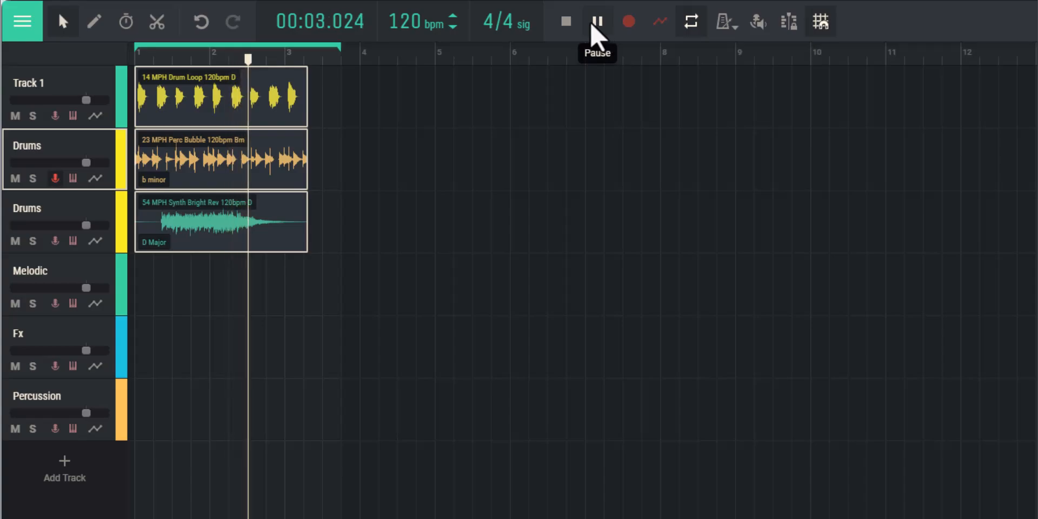
left_click(568, 24)
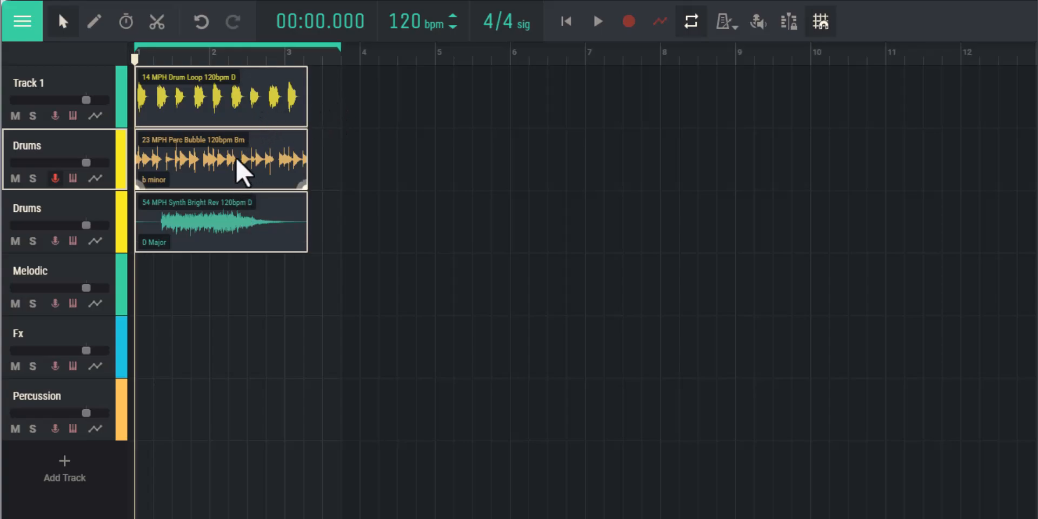
Export the whole project's master track as CallMeNow.mp3 and dismiss the download notice
left_click(23, 28)
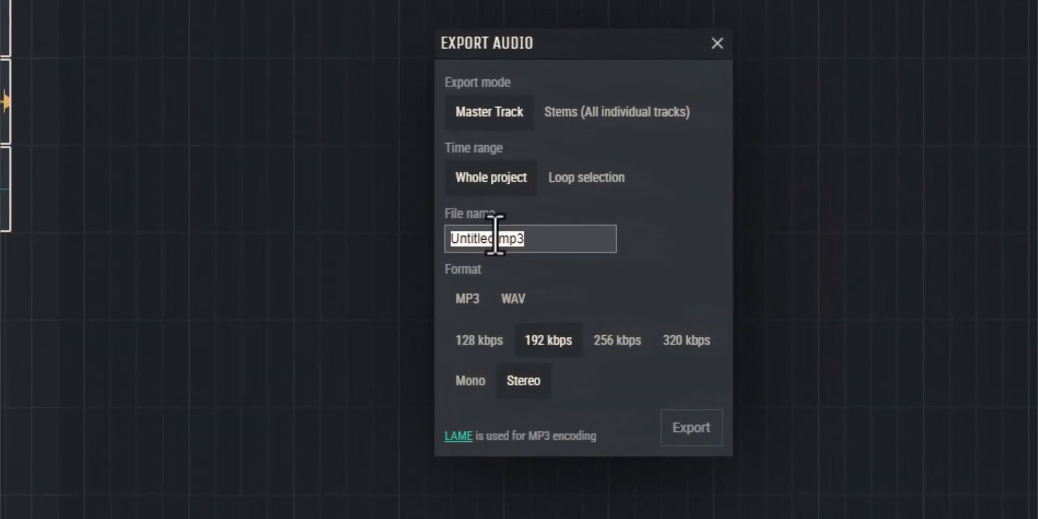
left_click(494, 241)
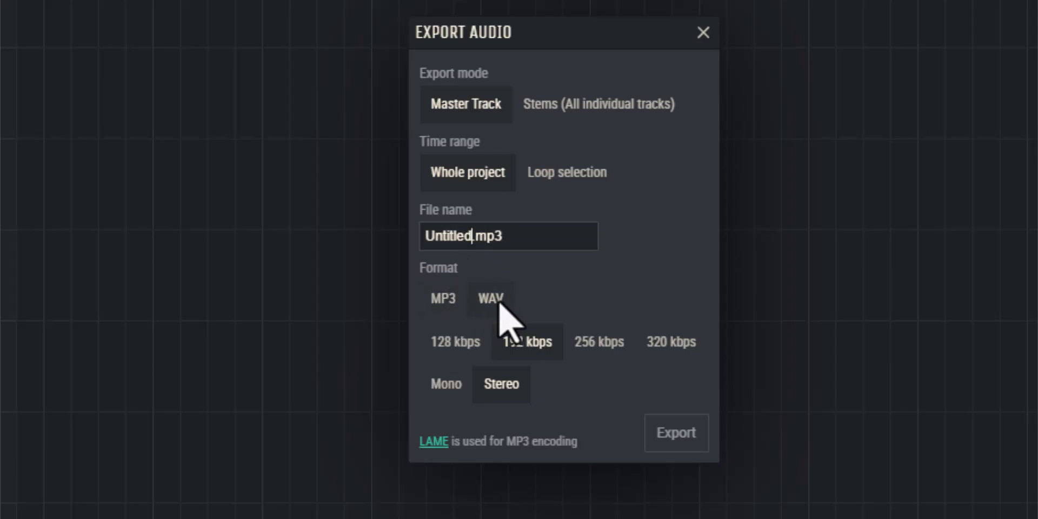
left_click_drag(471, 238, 426, 236)
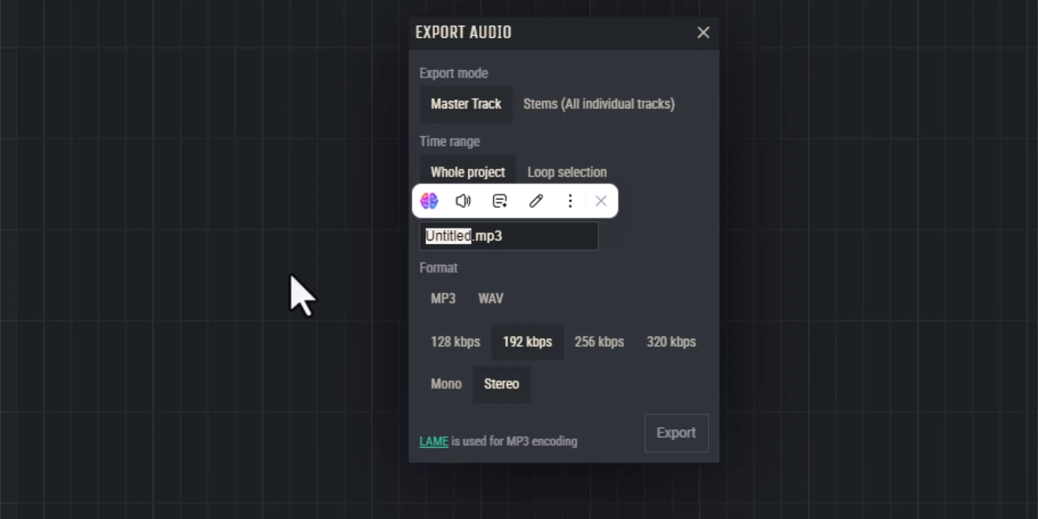
type("CallMe")
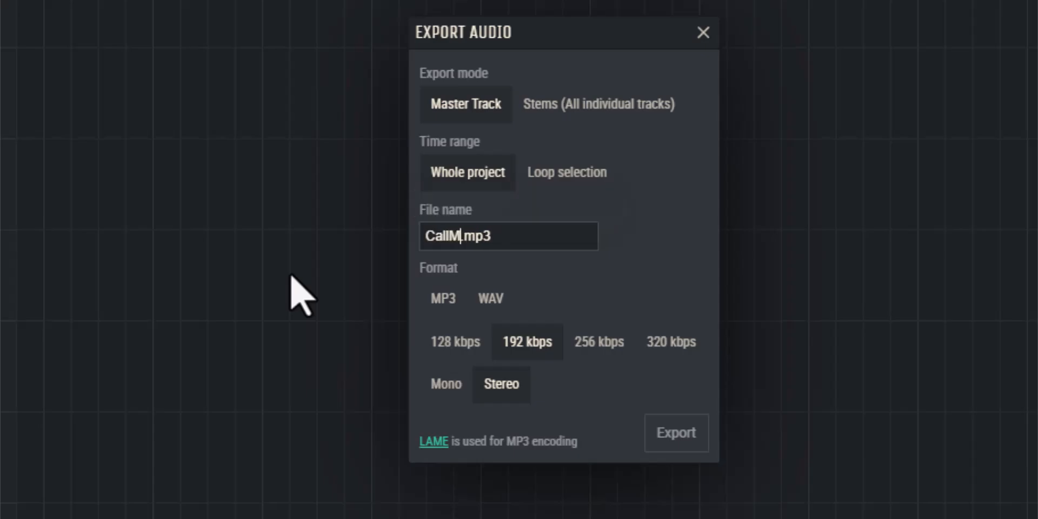
type("Now")
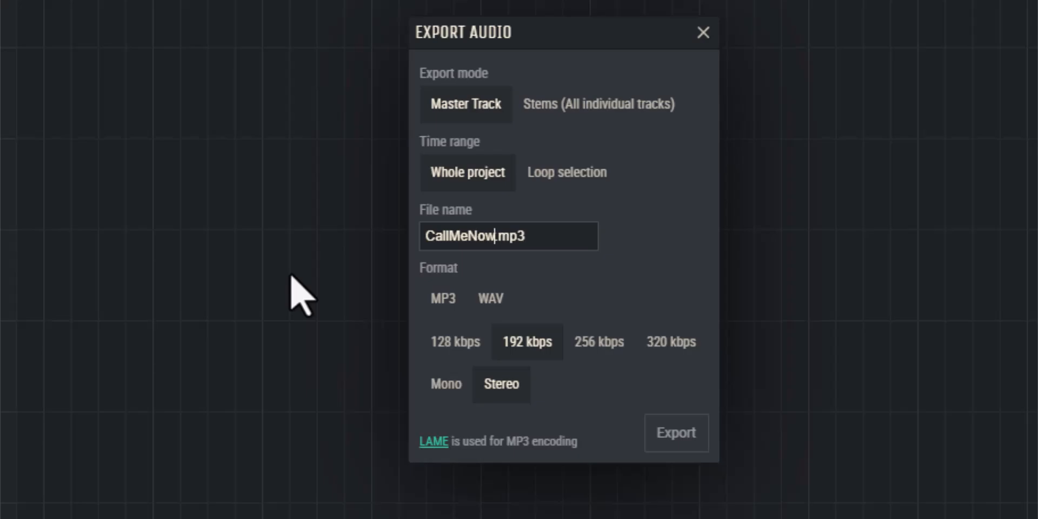
left_click(685, 436)
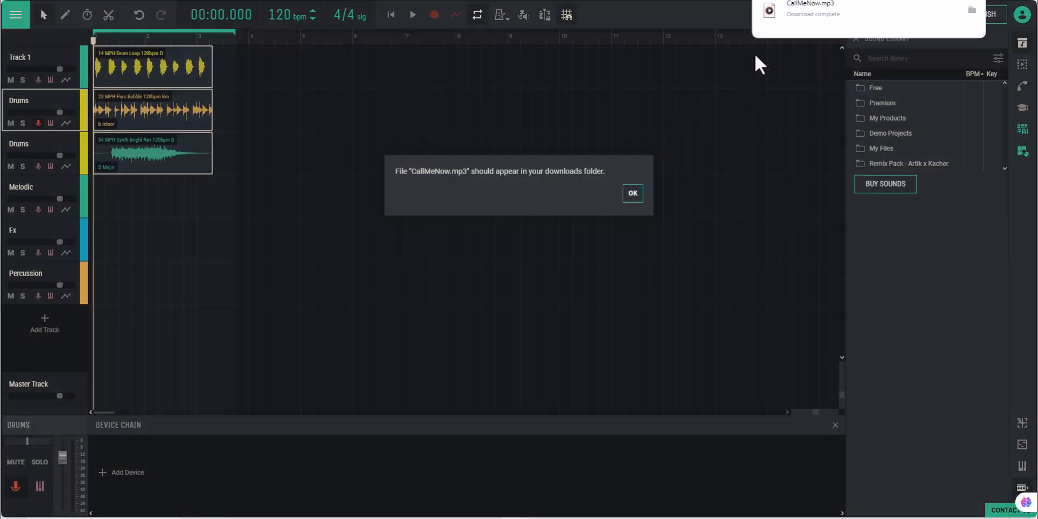
left_click(632, 196)
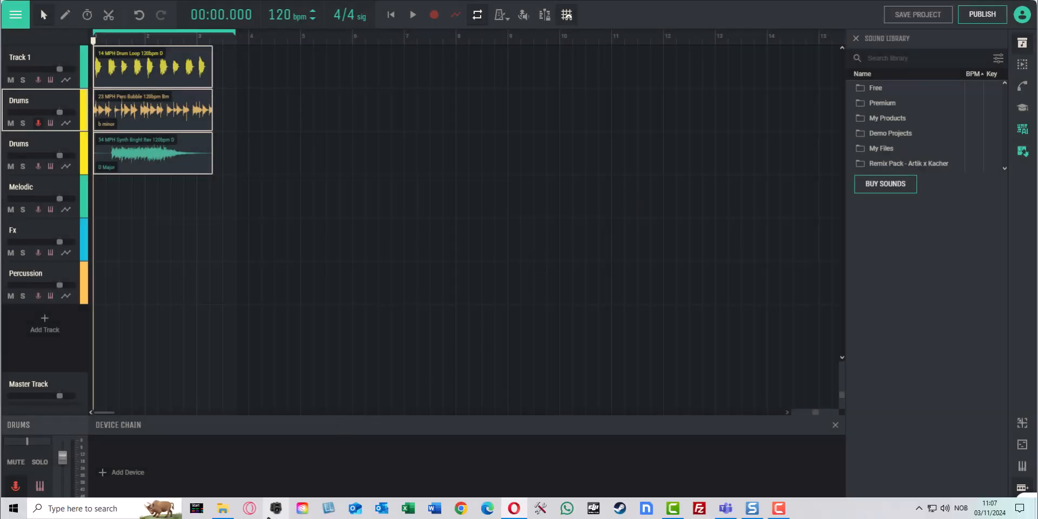
Switch to the Downloads folder in File Explorer, play CallMeNow.mp3, and close the media player
left_click(228, 509)
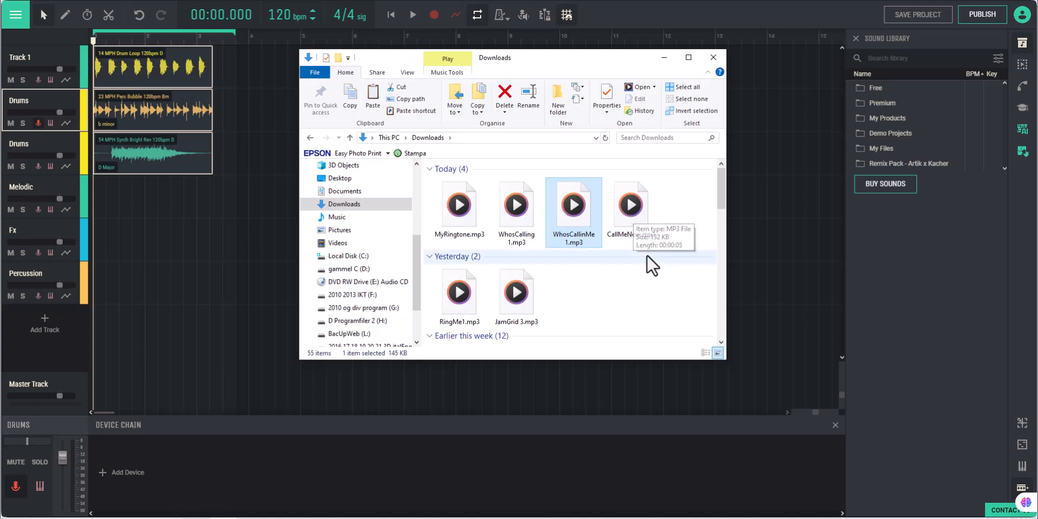
double_click(628, 207)
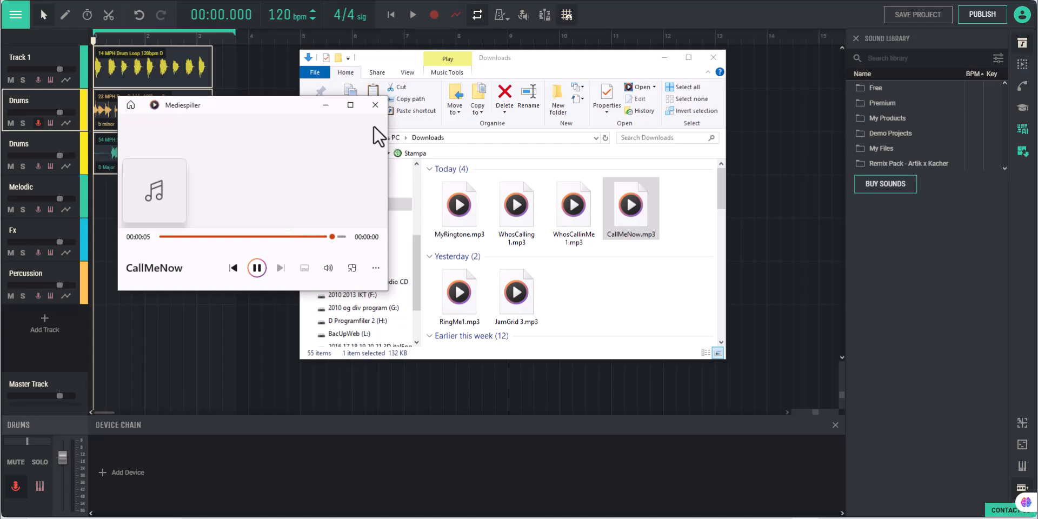
left_click(374, 106)
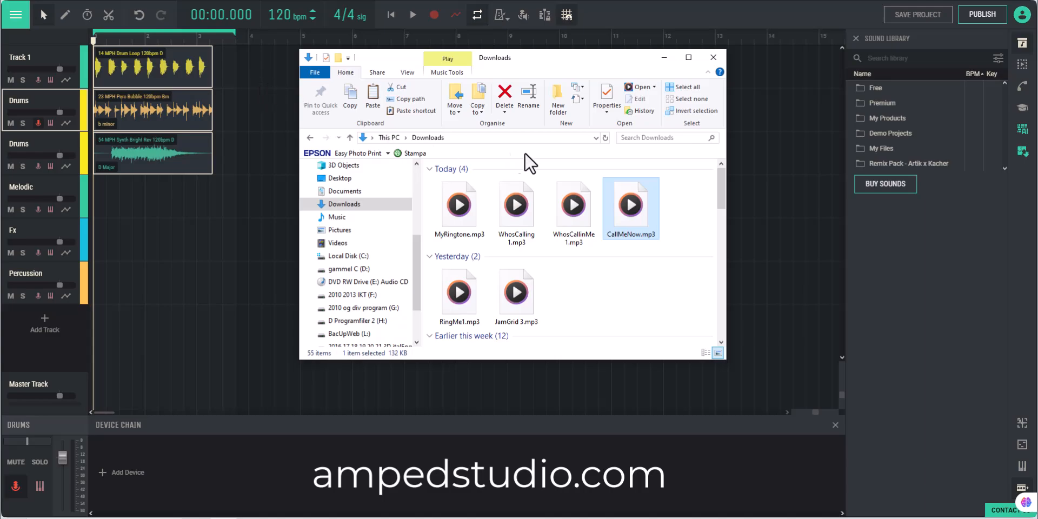
Reopen the JamGrid in Amped Studio
left_click(1022, 64)
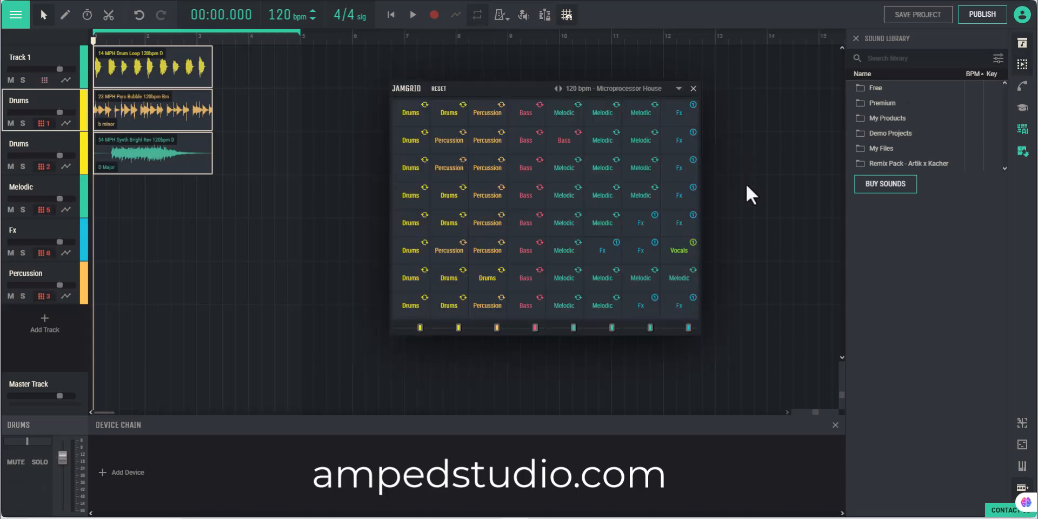